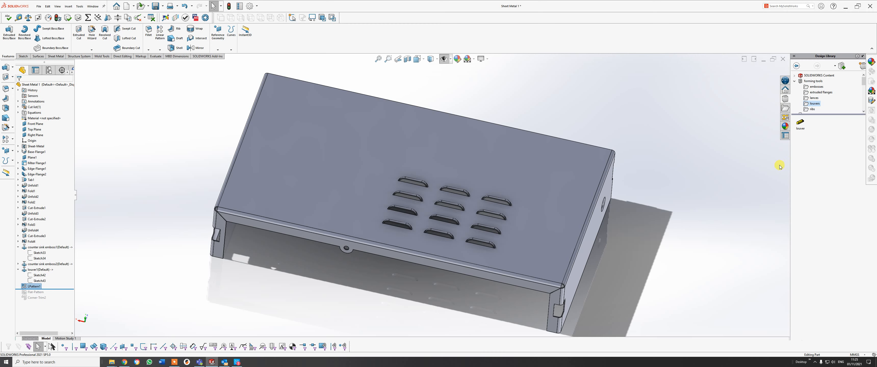
# Open the louver forming tool from the design library's louvers folder with read-only access.
pyautogui.doubleClick(801, 123)
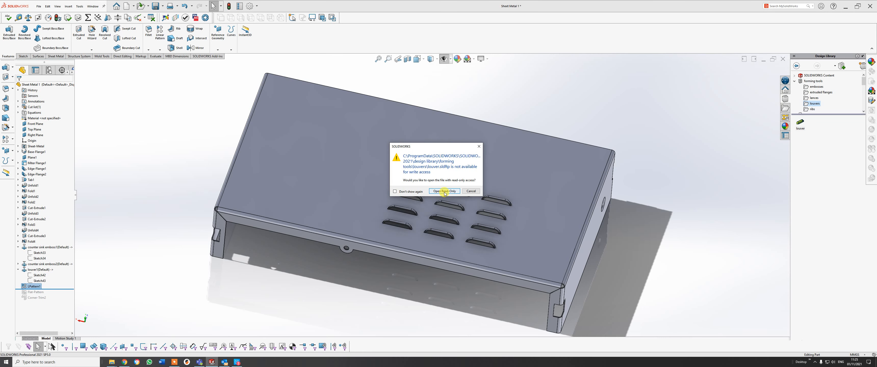
pyautogui.click(444, 191)
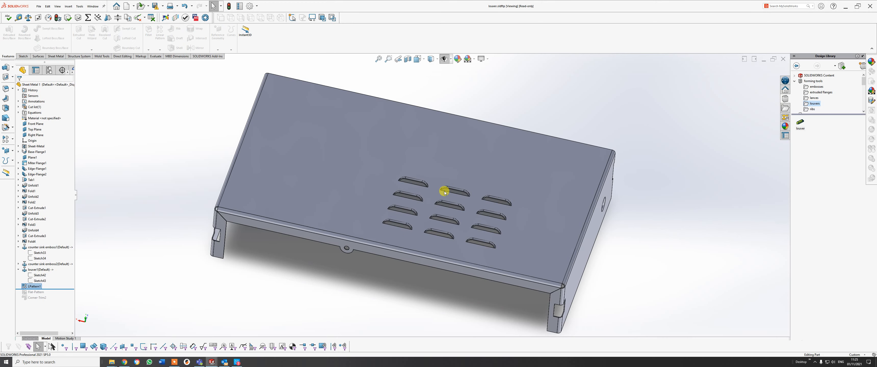
pyautogui.moveTo(451, 209); pyautogui.dragTo(263, 150, button='middle')
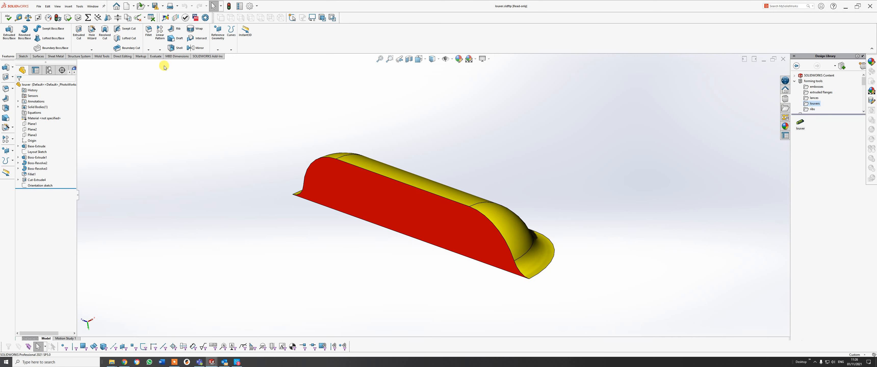
# Save the louver forming tool as a new Form Tool file named longlouver in the louvers folder.
pyautogui.click(38, 10)
pyautogui.click(54, 70)
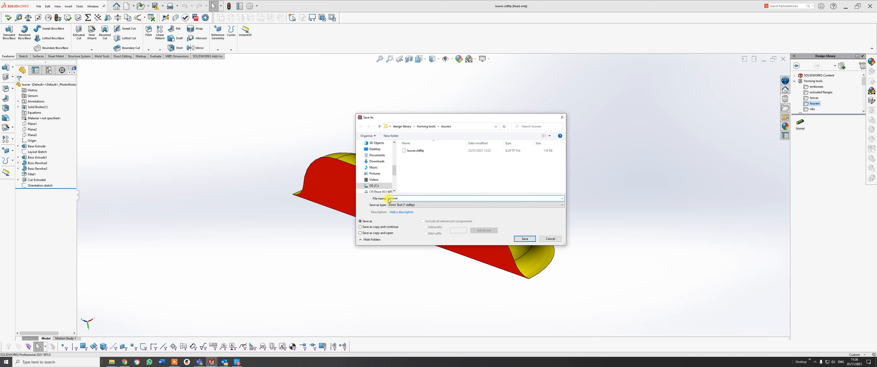
pyautogui.write('long')
pyautogui.click(526, 239)
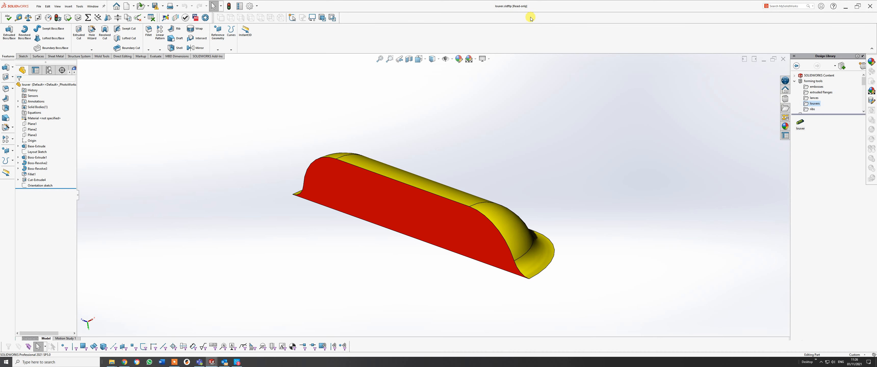
# Close the original louver tool, refresh the louvers folder in the design library and open the longlouver forming tool.
pyautogui.click(784, 61)
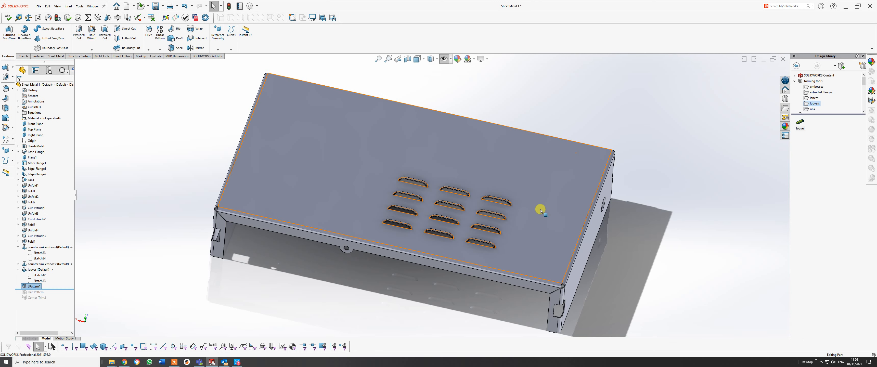
pyautogui.click(230, 6)
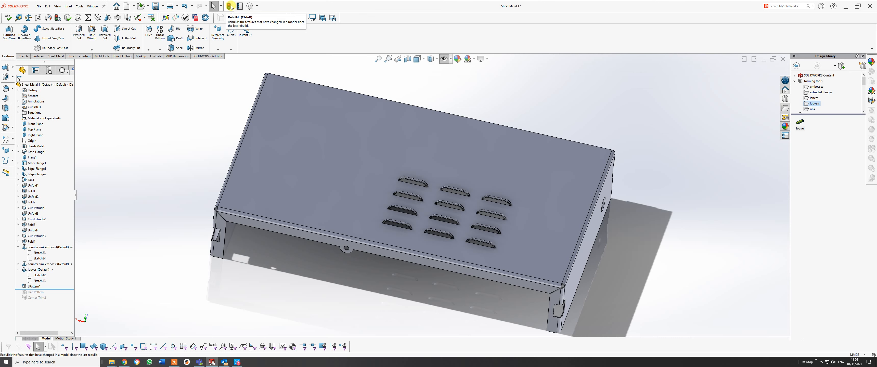
pyautogui.click(815, 98)
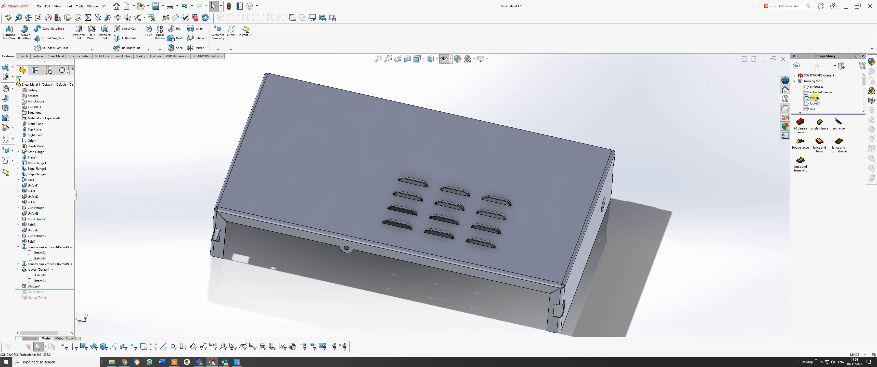
pyautogui.click(815, 103)
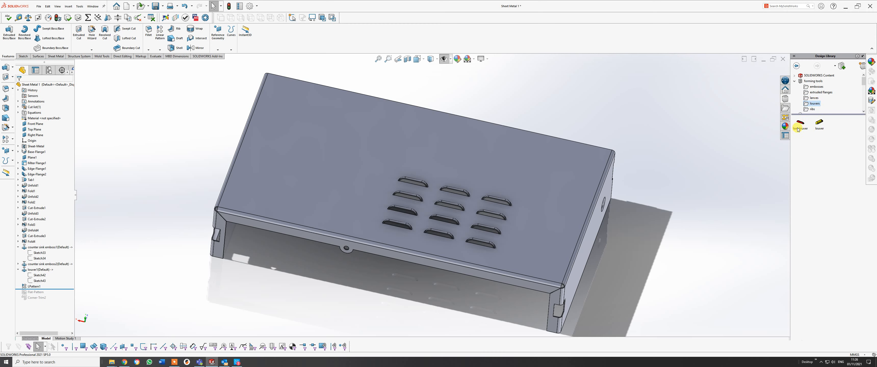
pyautogui.moveTo(799, 123); pyautogui.dragTo(810, 127)
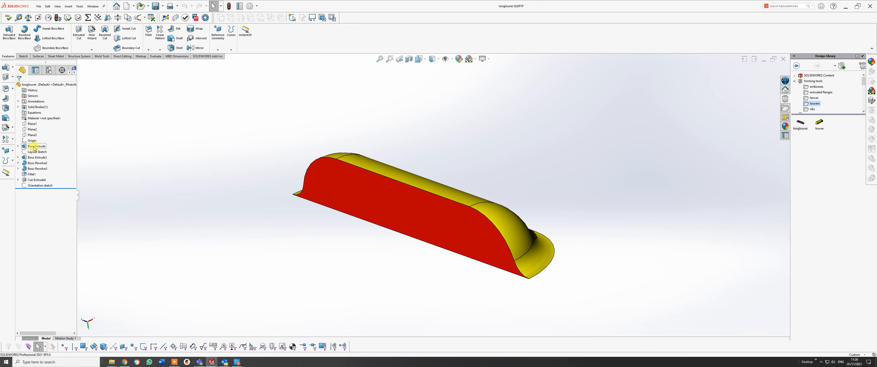
# Edit the Base-Extrude feature of the longlouver tool and set its mid-plane depth to 125 mm.
pyautogui.rightClick(35, 148)
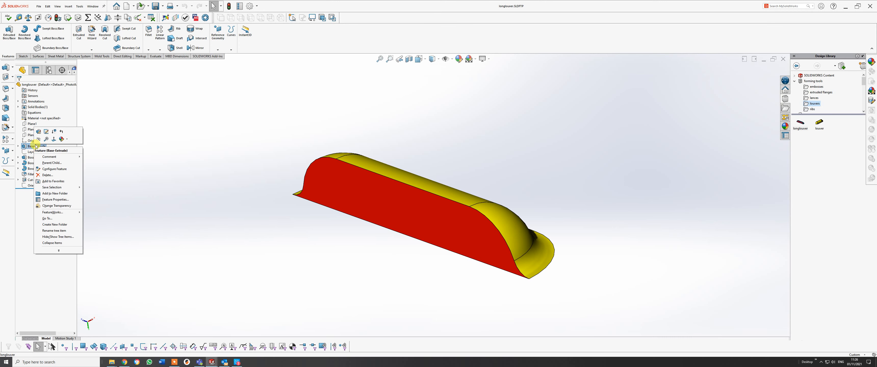
pyautogui.click(39, 132)
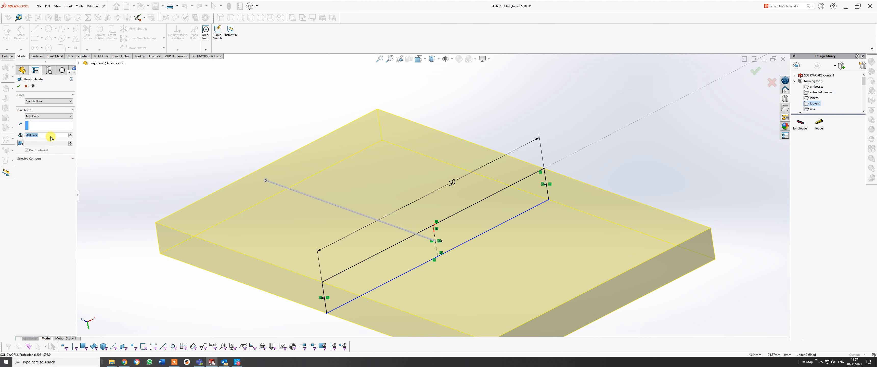
pyautogui.write('125')
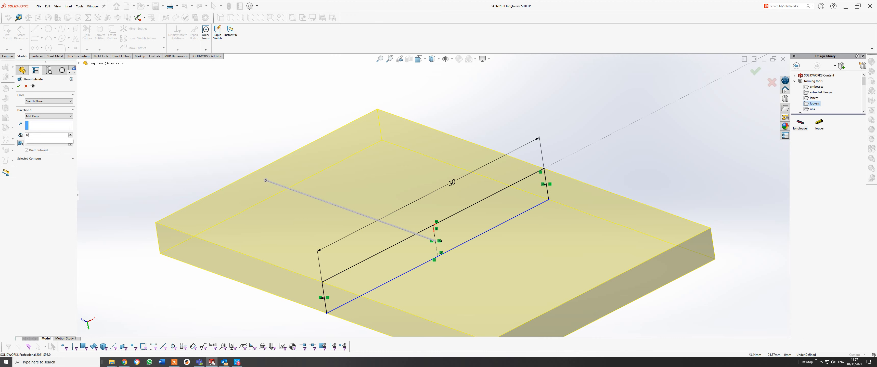
pyautogui.press('Return')
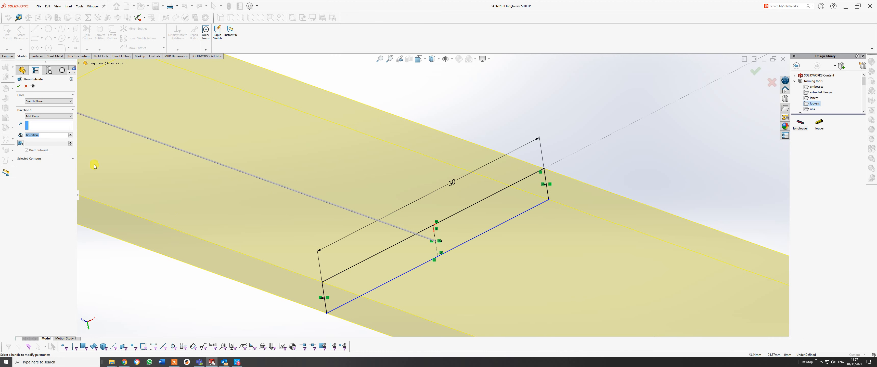
pyautogui.click(753, 70)
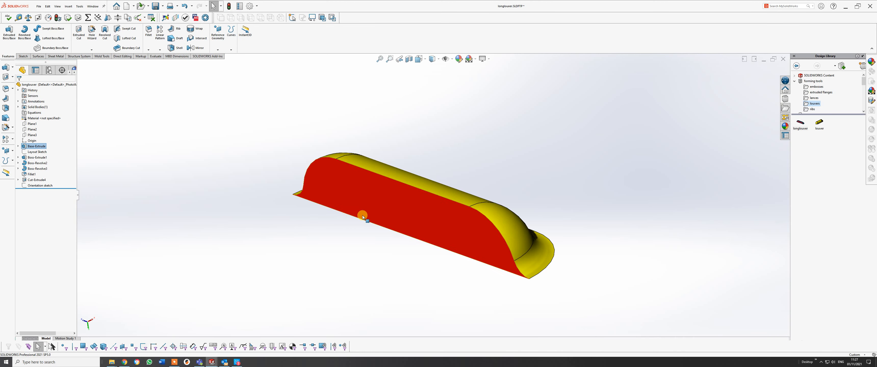
# Edit the Layout Sketch and set the louver's overall width to 100 mm.
pyautogui.moveTo(363, 217)
pyautogui.mouseDown(button='middle')
pyautogui.moveTo(332, 211)
pyautogui.moveTo(386, 195)
pyautogui.moveTo(348, 219)
pyautogui.mouseUp(button='middle')
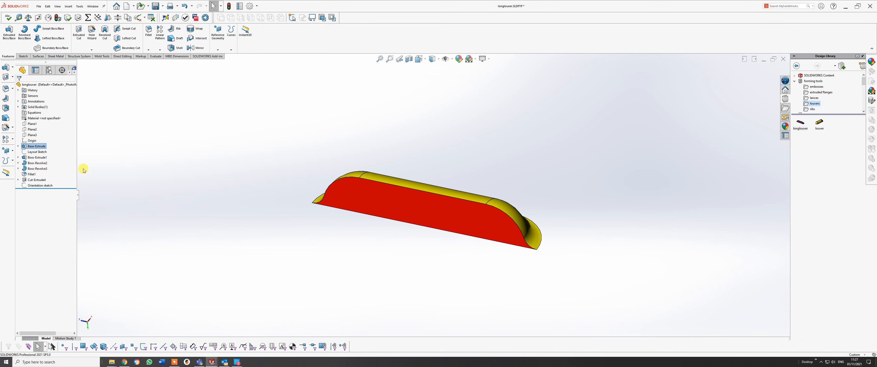
pyautogui.click(37, 153)
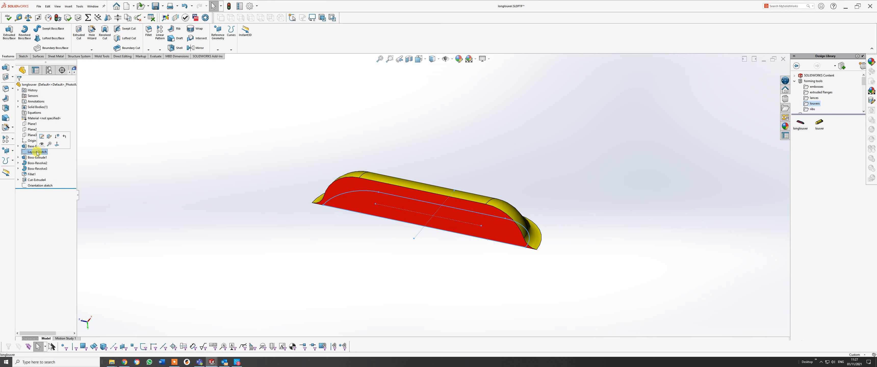
pyautogui.click(42, 137)
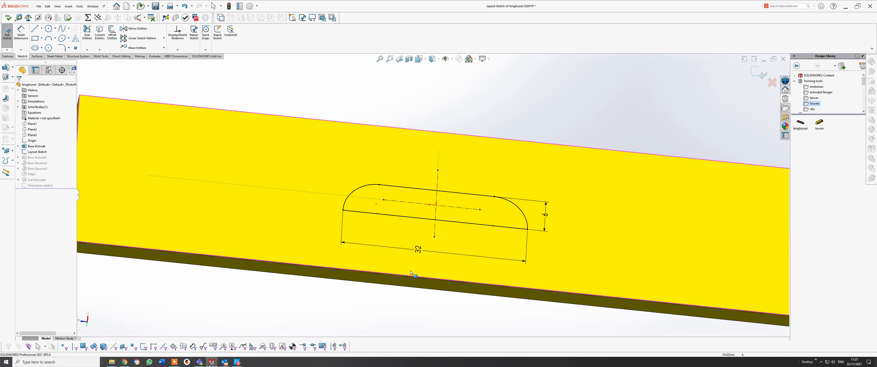
pyautogui.doubleClick(420, 252)
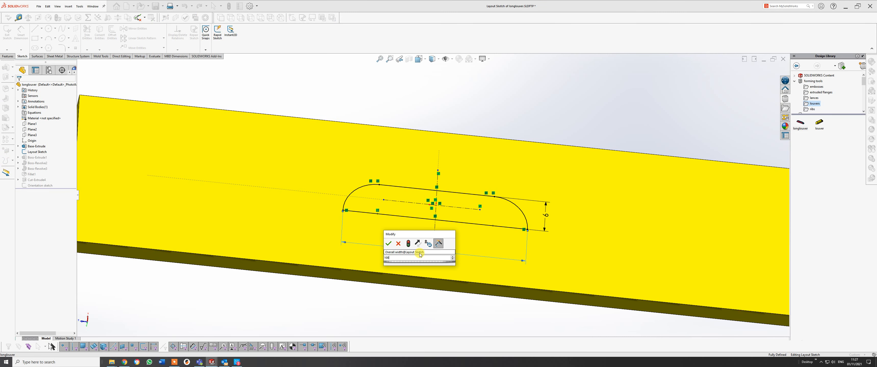
pyautogui.press('Return')
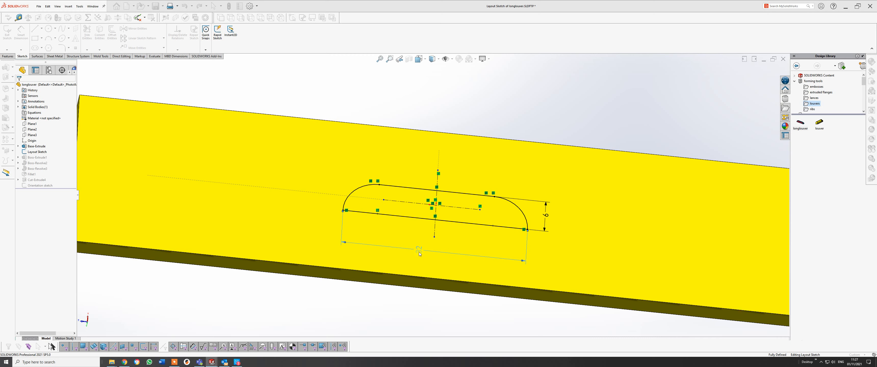
pyautogui.click(419, 254)
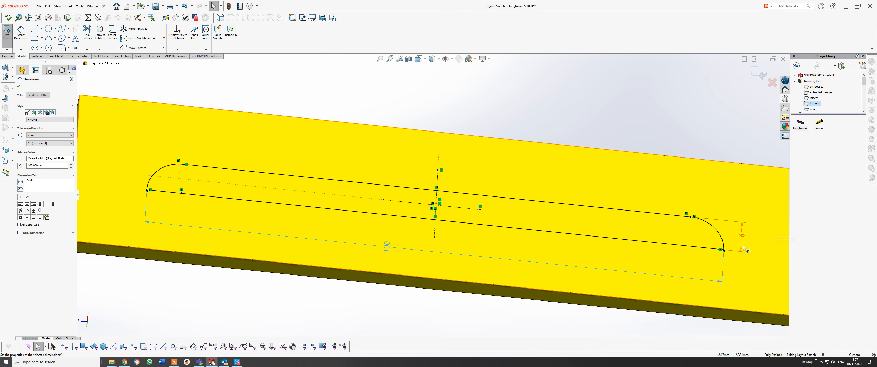
pyautogui.scroll(2, 364, 244)
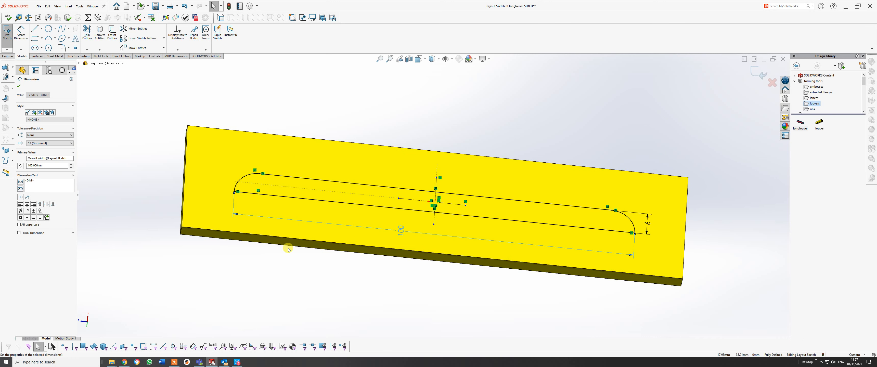
pyautogui.click(763, 76)
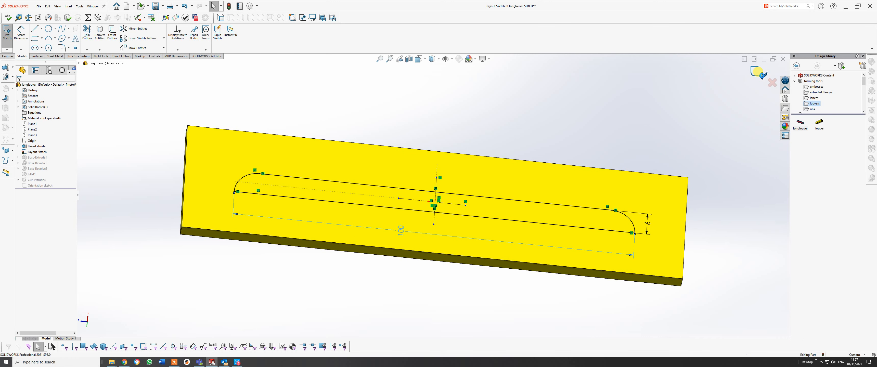
pyautogui.click(760, 74)
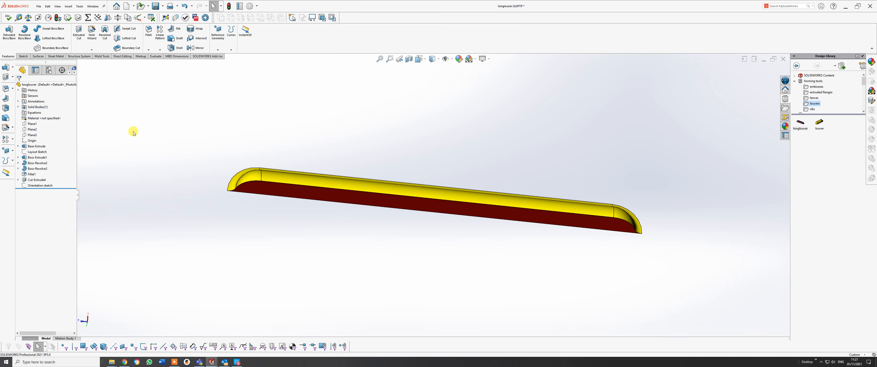
# Save the changes to the longlouver forming tool and close it to return to the sheet metal part.
pyautogui.moveTo(257, 151); pyautogui.dragTo(233, 141, button='middle')
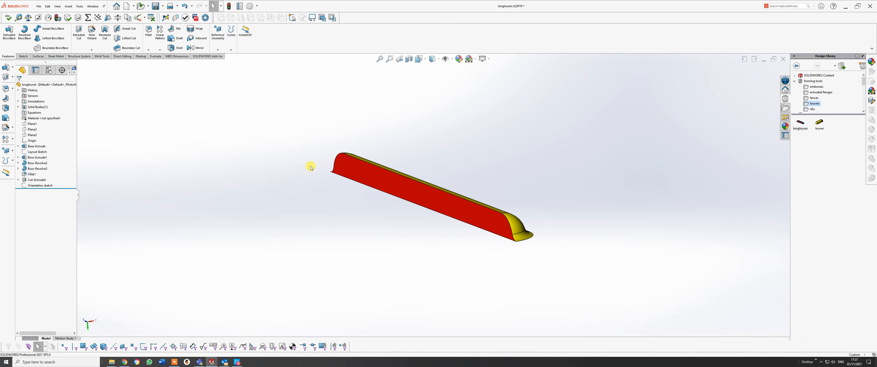
pyautogui.scroll(-1, 334, 166)
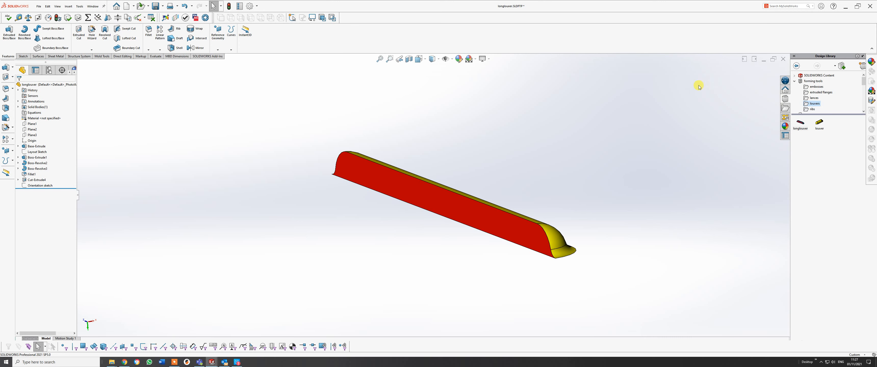
pyautogui.click(39, 6)
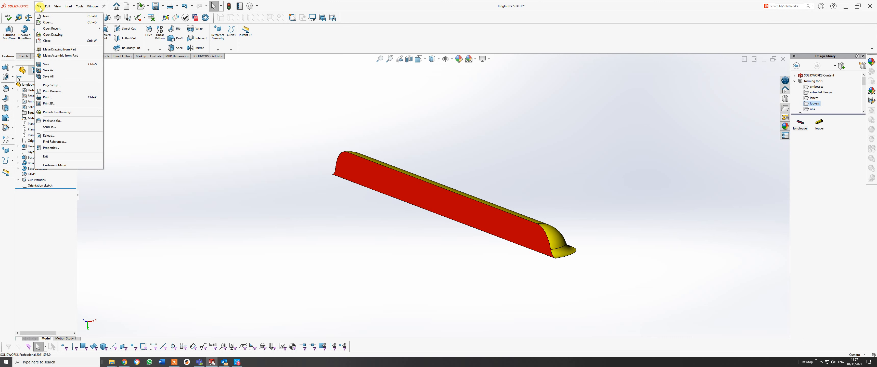
pyautogui.click(48, 64)
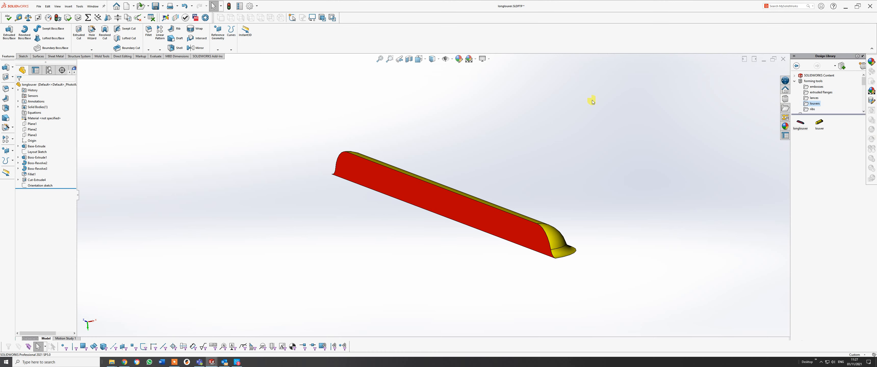
pyautogui.click(783, 59)
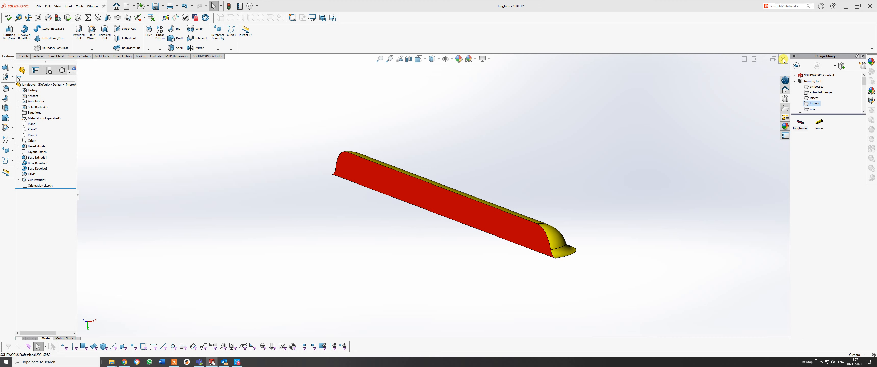
pyautogui.click(427, 171)
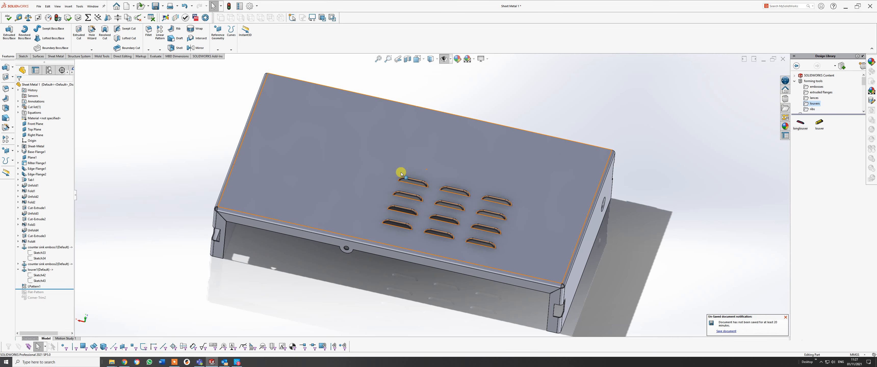
# Place the longlouver forming tool on the enclosure's top face beside the louver pattern, with a rotation angle of 90 degrees.
pyautogui.click(804, 123)
pyautogui.moveTo(801, 125); pyautogui.dragTo(536, 191)
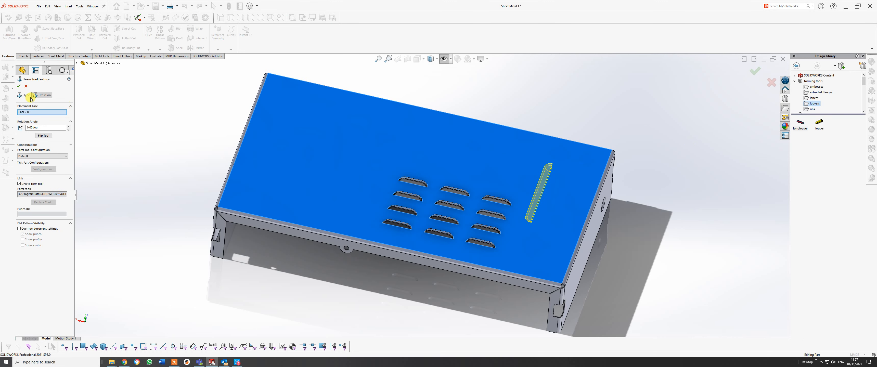
pyautogui.click(38, 128)
pyautogui.write('90')
pyautogui.press('Return')
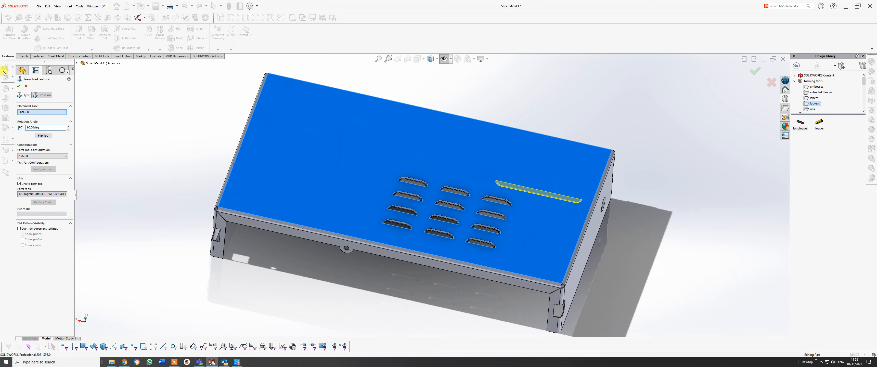
# Flip the longlouver tool to form toward the opposite side of the enclosure's top face.
pyautogui.moveTo(489, 155); pyautogui.dragTo(381, 170, button='middle')
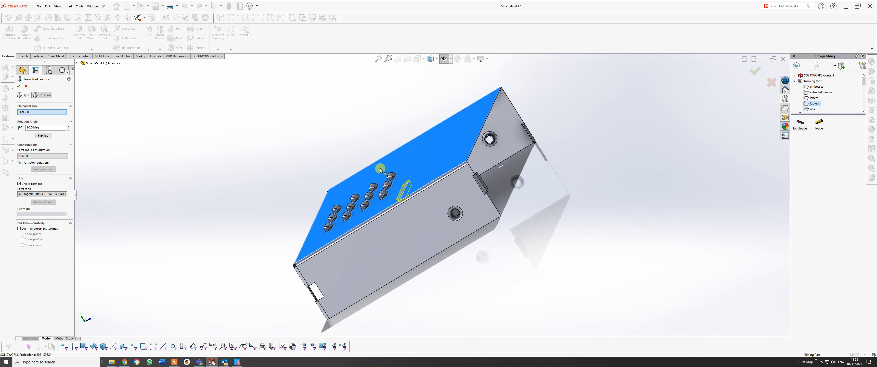
pyautogui.click(48, 136)
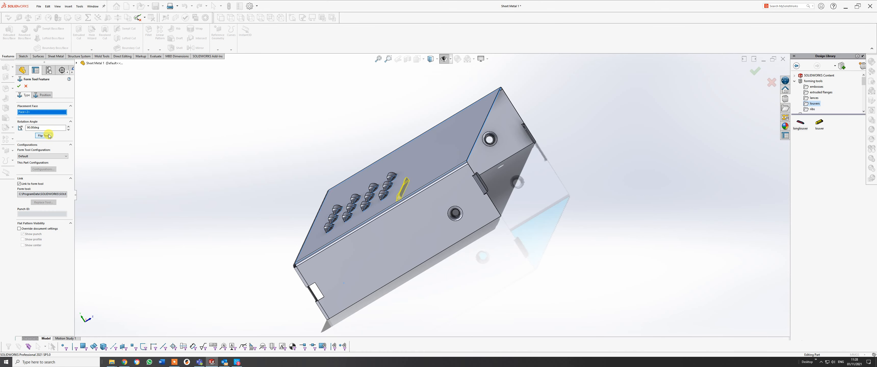
pyautogui.moveTo(379, 193)
pyautogui.mouseDown(button='middle')
pyautogui.moveTo(399, 183)
pyautogui.moveTo(390, 200)
pyautogui.mouseUp(button='middle')
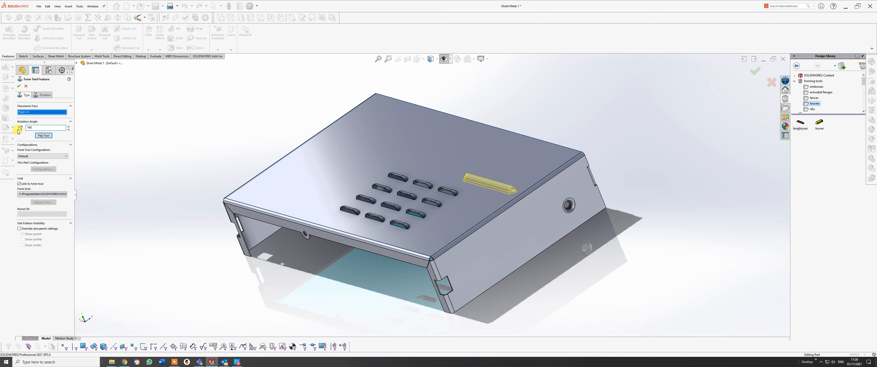
# Try rotation angles of 90 and 180 degrees for the longlouver forming tool on the top face.
pyautogui.press('Return')
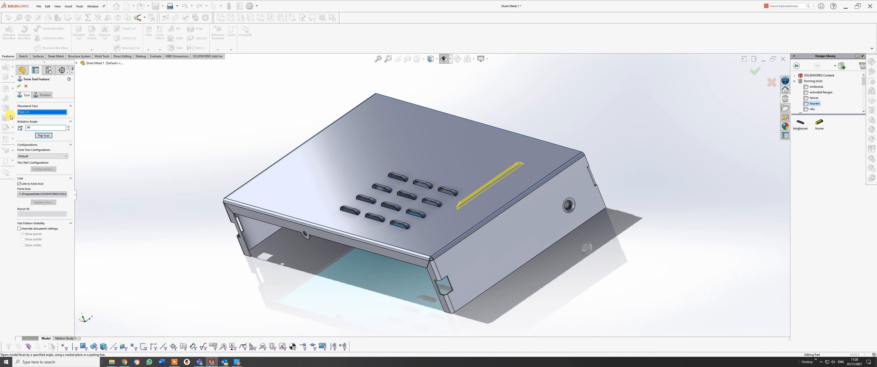
pyautogui.click(117, 132)
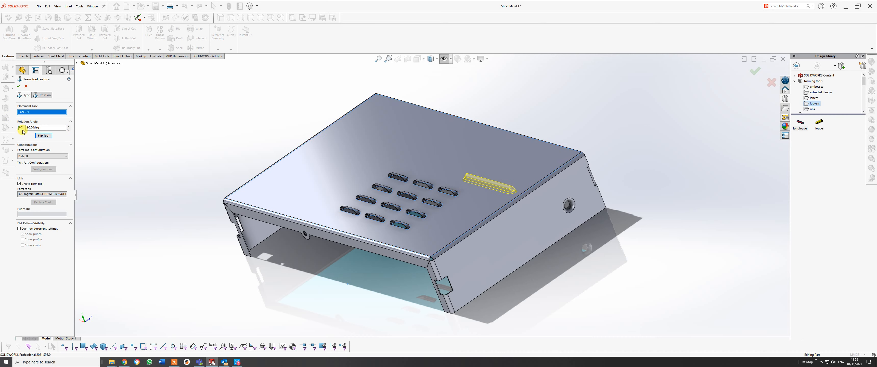
pyautogui.doubleClick(48, 127)
pyautogui.write('180')
pyautogui.press('Return')
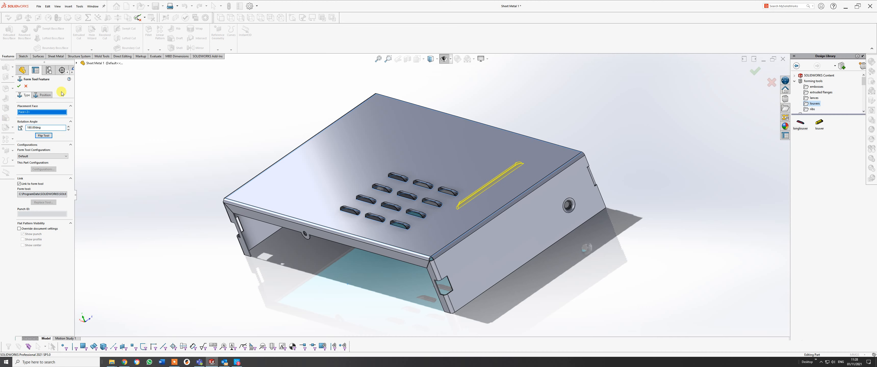
# Set the longlouver forming tool's rotation angle to 270 degrees.
pyautogui.doubleClick(51, 128)
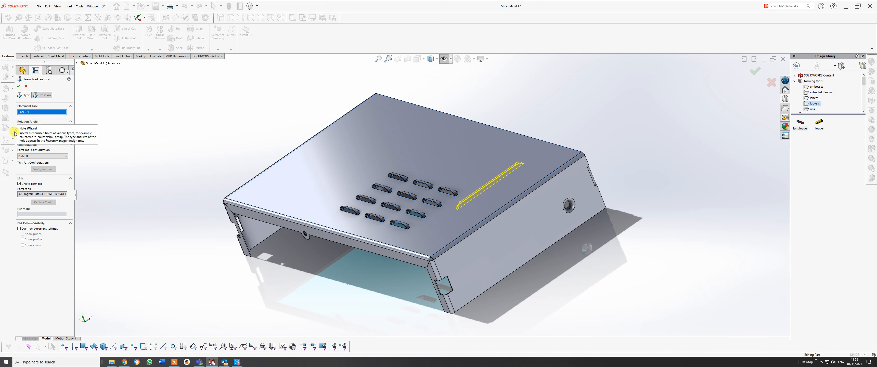
pyautogui.write('270')
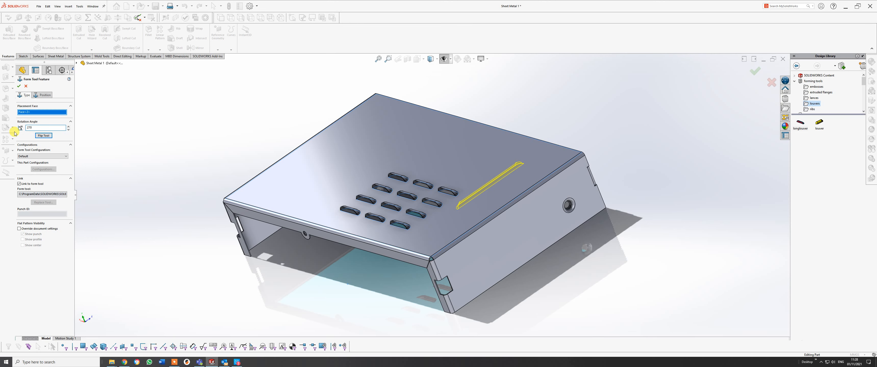
pyautogui.press('Return')
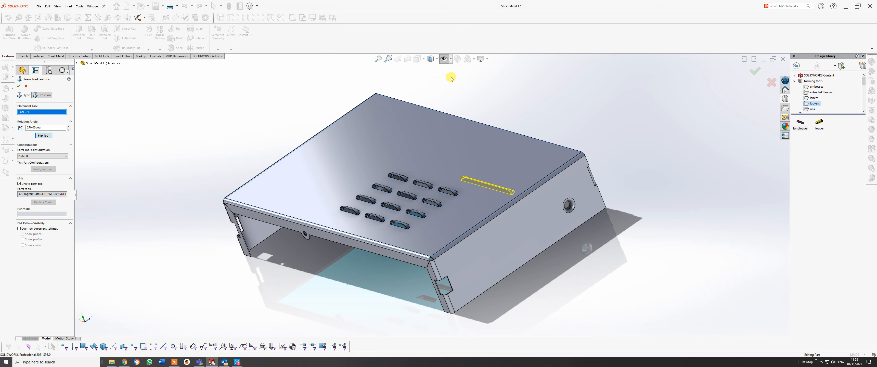
# Open the longlouver's position sketch and dimension its centre point 145 mm from the enclosure's long front edge.
pyautogui.moveTo(536, 195); pyautogui.dragTo(542, 221, button='middle')
pyautogui.click(42, 95)
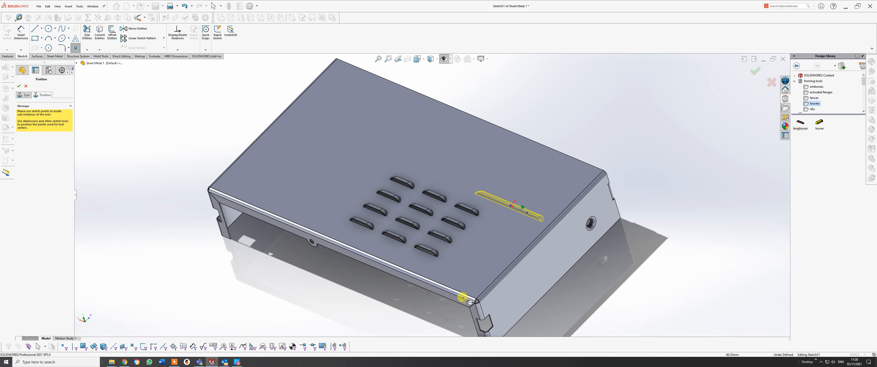
pyautogui.click(21, 33)
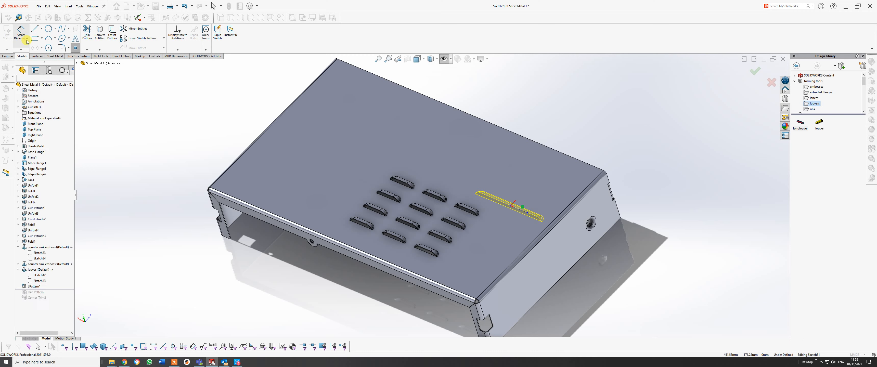
pyautogui.click(473, 313)
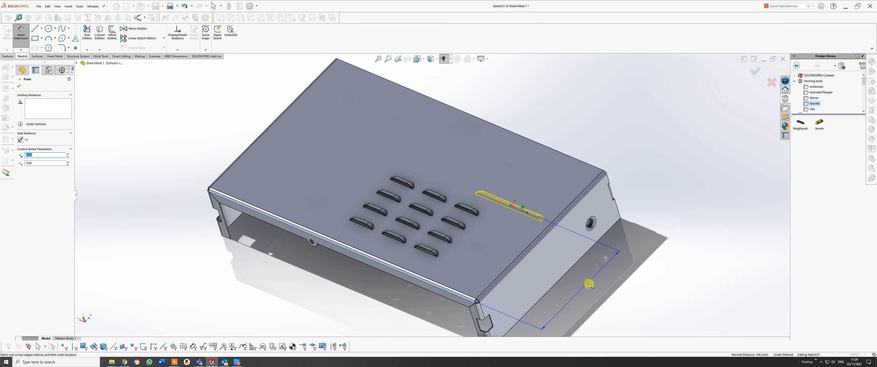
pyautogui.click(585, 276)
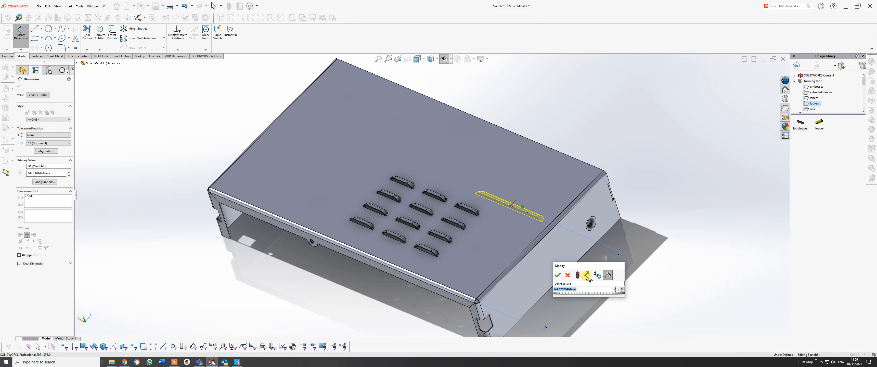
pyautogui.write('145')
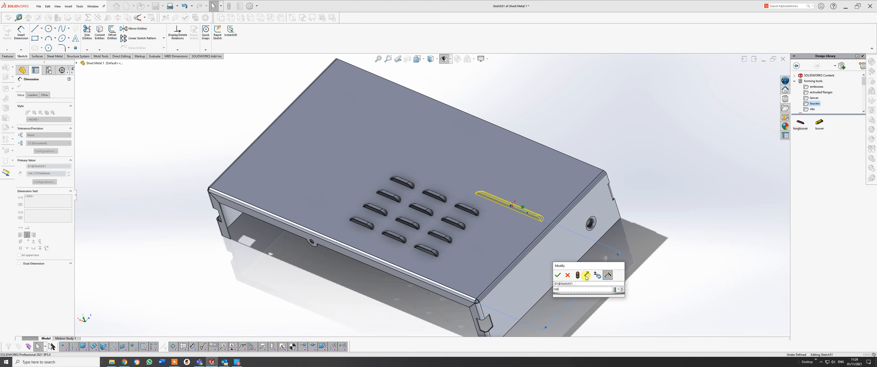
pyautogui.press('Return')
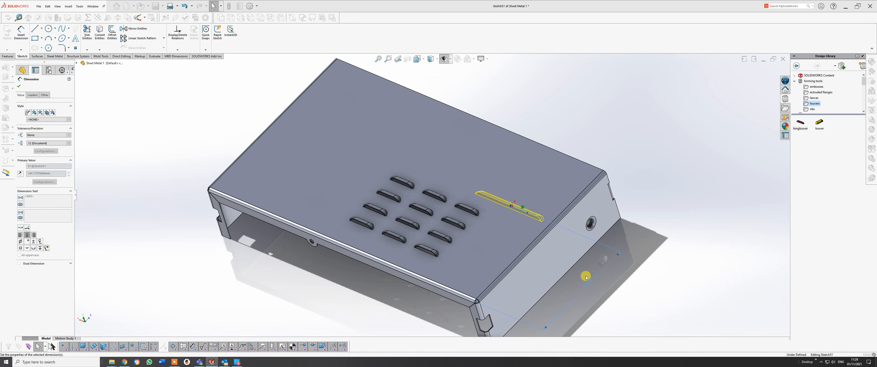
# Dimension the longlouver's centre point from the enclosure's adjacent side edge and complete the forming tool placement.
pyautogui.click(537, 247)
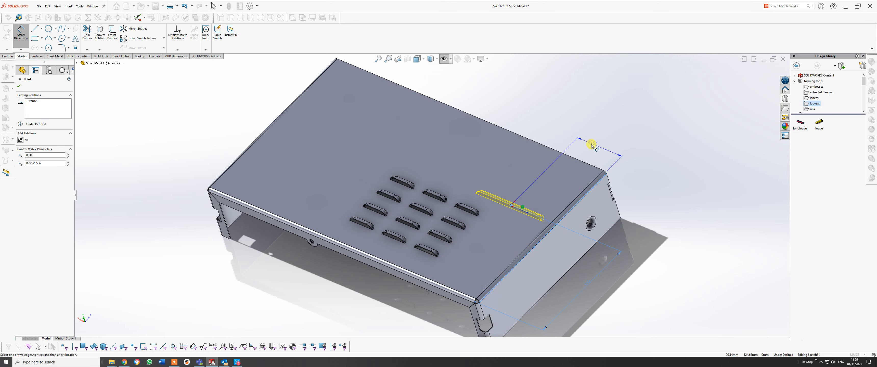
pyautogui.click(591, 146)
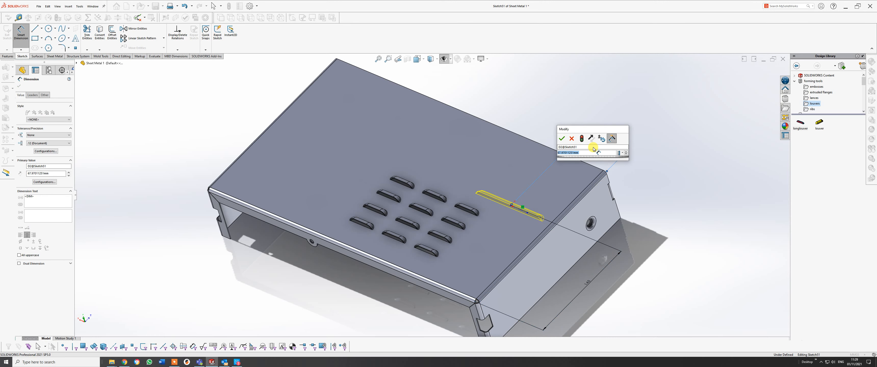
pyautogui.press('Escape')
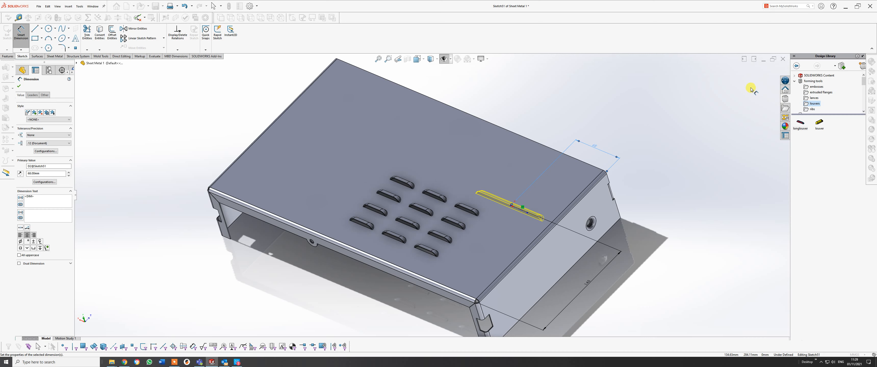
pyautogui.click(20, 86)
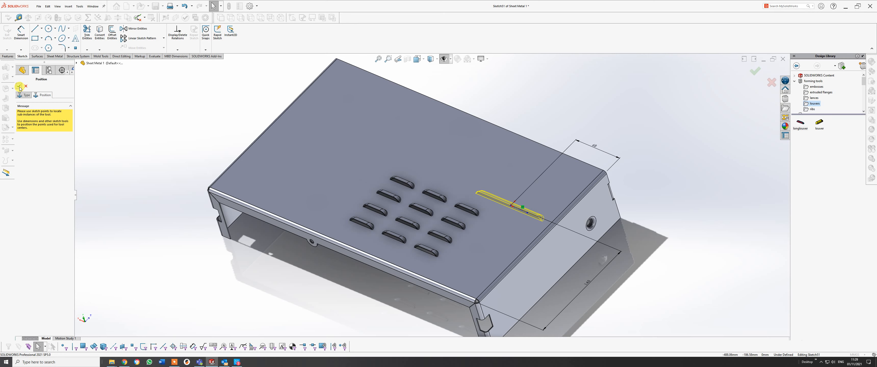
pyautogui.click(19, 86)
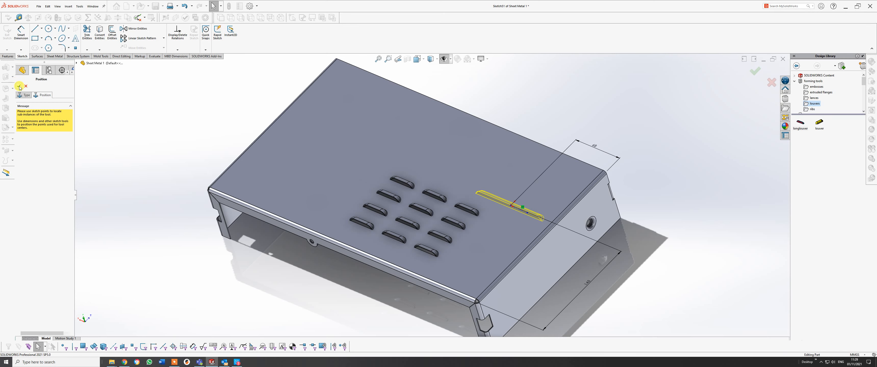
pyautogui.moveTo(474, 193); pyautogui.dragTo(607, 202, button='middle')
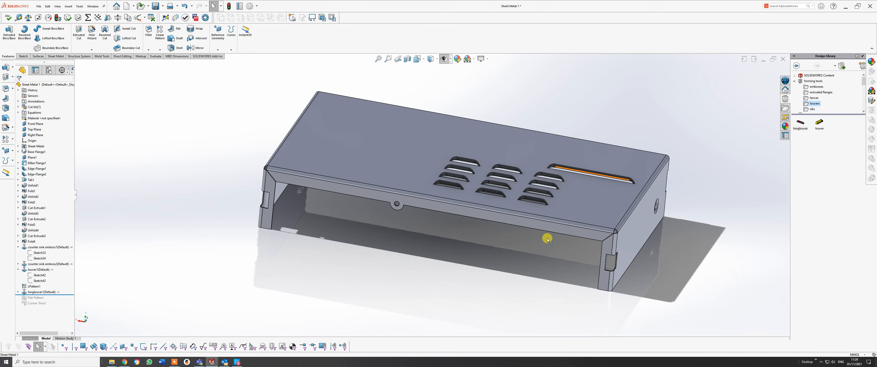
# Open the counter sink emboss forming tool from the library's embosses folder as read-only.
pyautogui.click(815, 87)
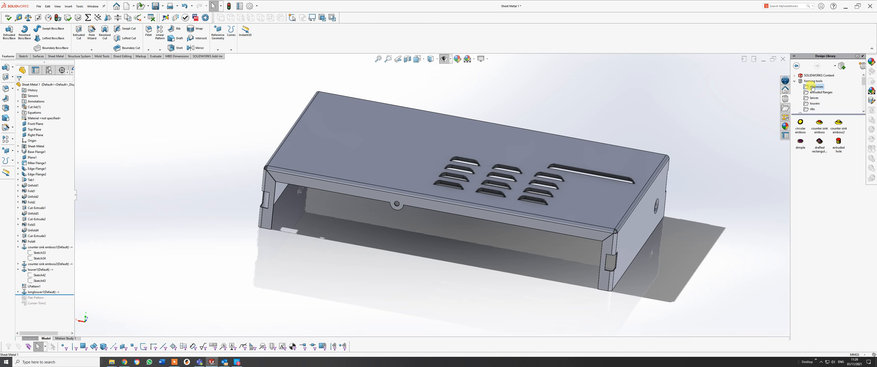
pyautogui.rightClick(819, 124)
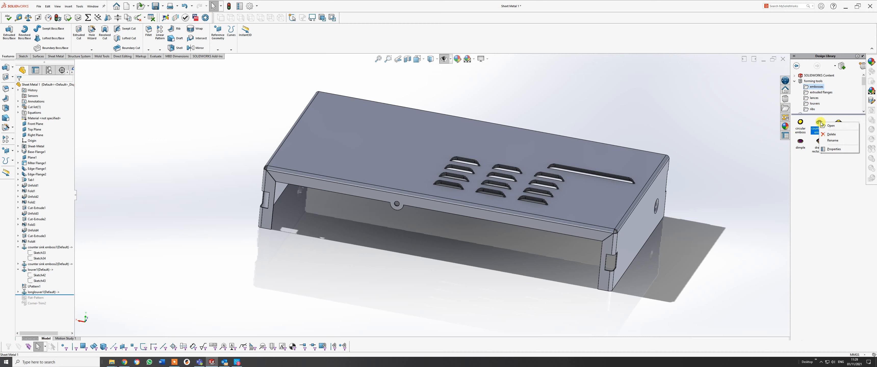
pyautogui.click(831, 126)
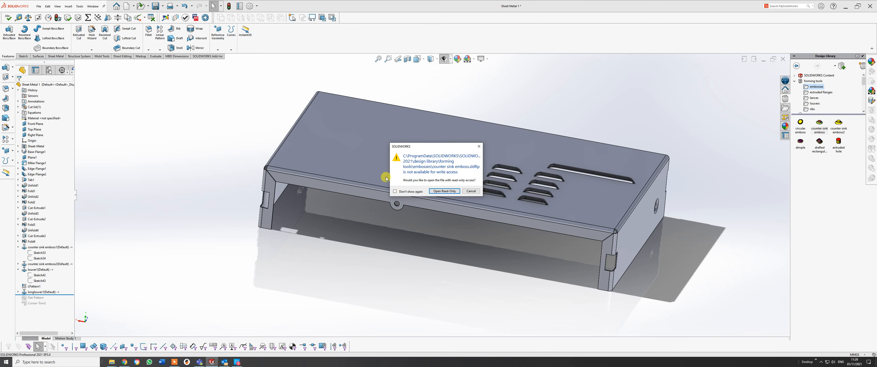
pyautogui.click(440, 192)
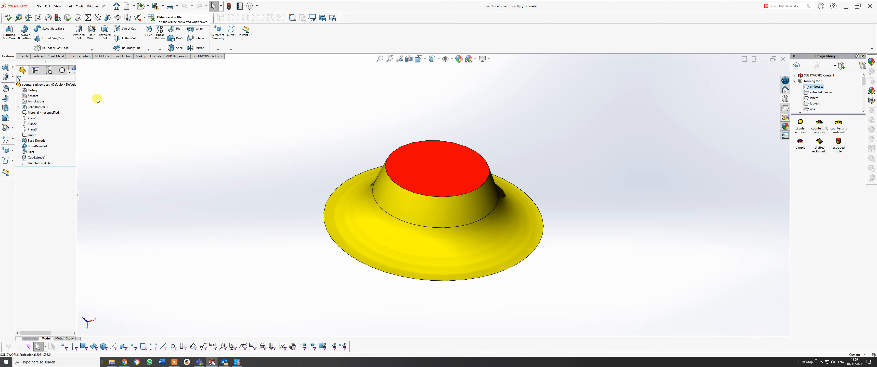
# Open Sketch2 under the counter sink emboss's revolve feature, examine its profile and dimensions, and exit the sketch.
pyautogui.click(18, 141)
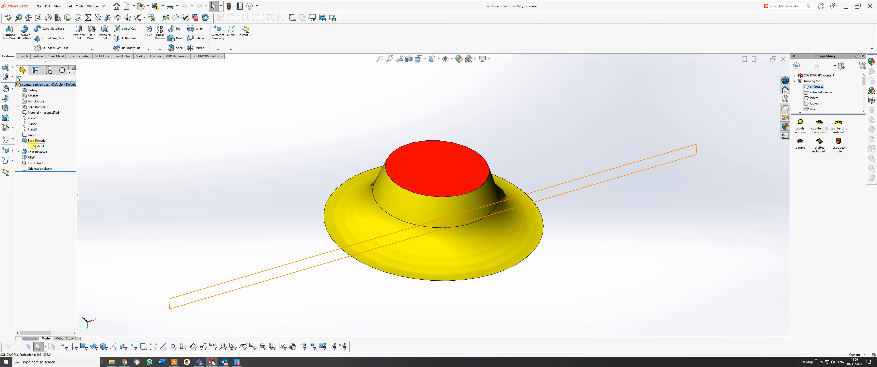
pyautogui.click(18, 152)
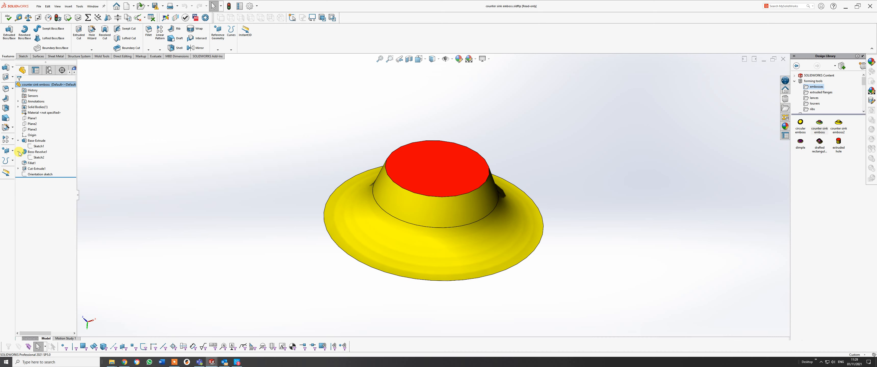
pyautogui.click(37, 157)
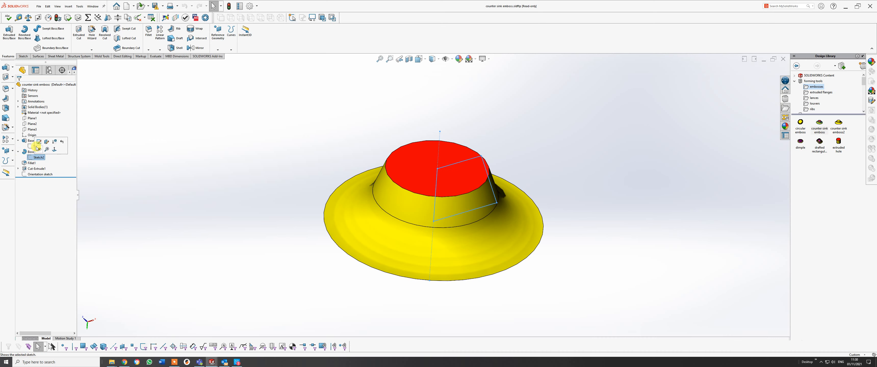
pyautogui.click(39, 142)
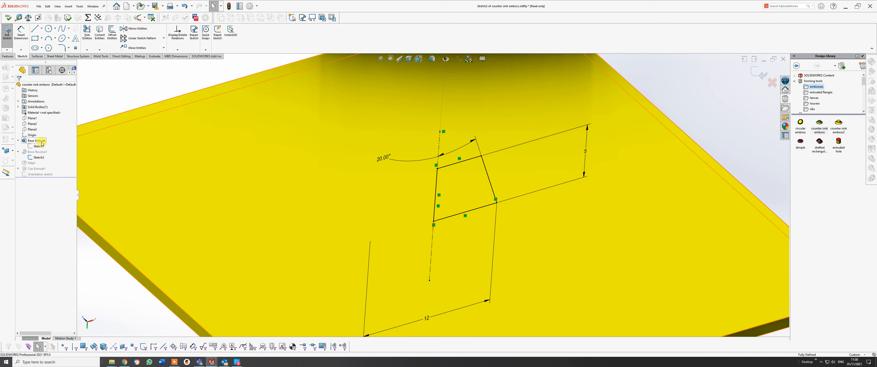
pyautogui.scroll(3, 470, 204)
pyautogui.moveTo(470, 204); pyautogui.dragTo(404, 206, button='middle')
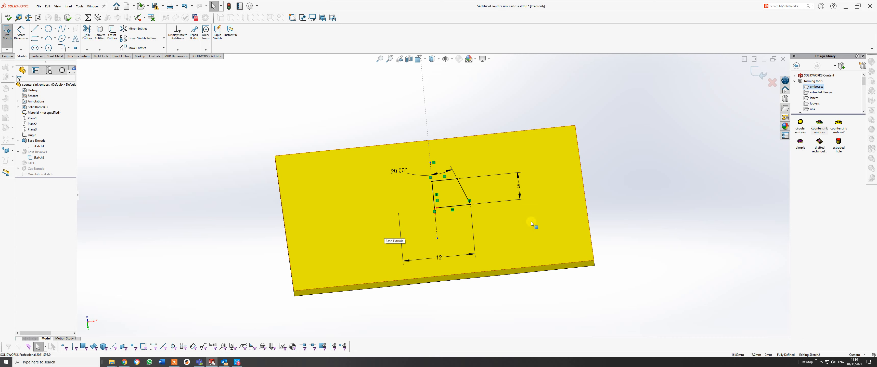
pyautogui.moveTo(494, 217)
pyautogui.mouseDown(button='middle')
pyautogui.moveTo(501, 199)
pyautogui.moveTo(527, 206)
pyautogui.mouseUp(button='middle')
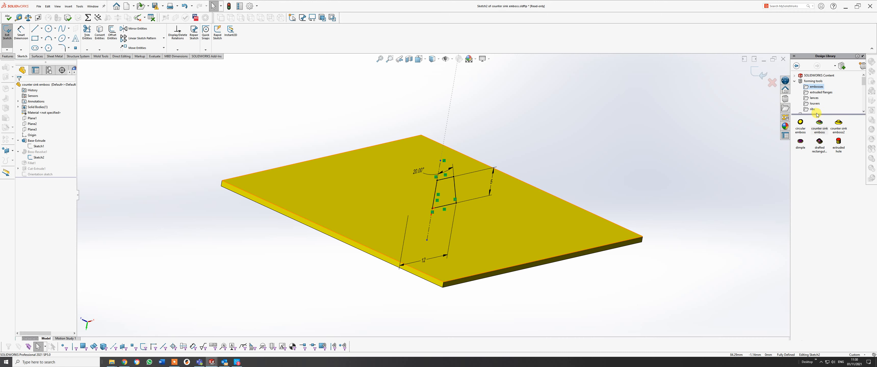
pyautogui.click(760, 75)
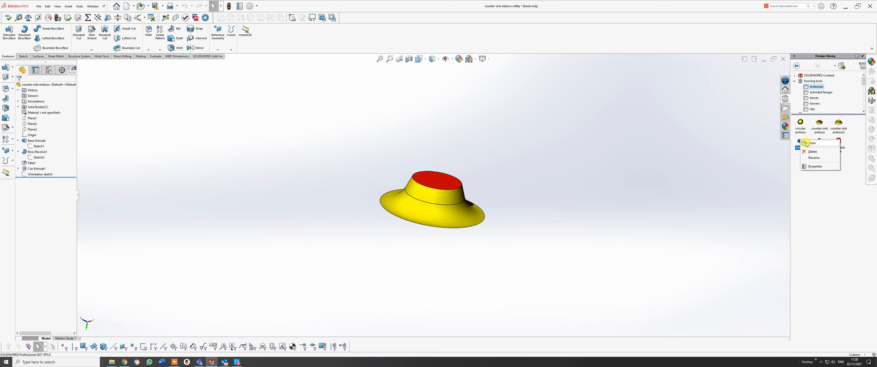
# Open the dimple forming tool from the embosses folder as read-only and inspect its domed shape from the side.
pyautogui.doubleClick(802, 142)
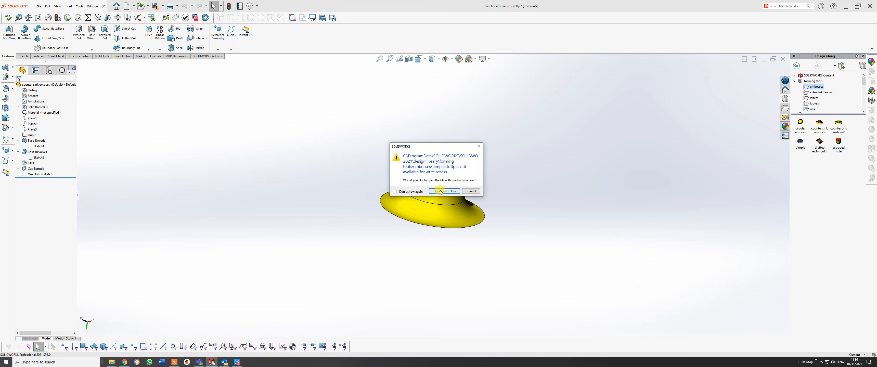
pyautogui.click(440, 191)
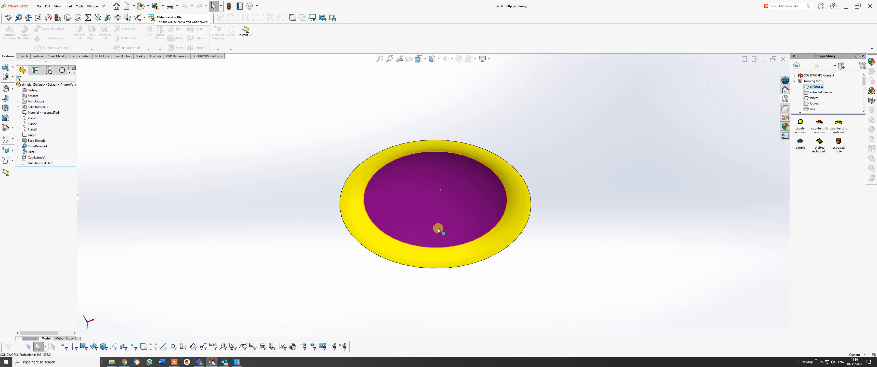
pyautogui.moveTo(438, 229); pyautogui.dragTo(364, 141, button='middle')
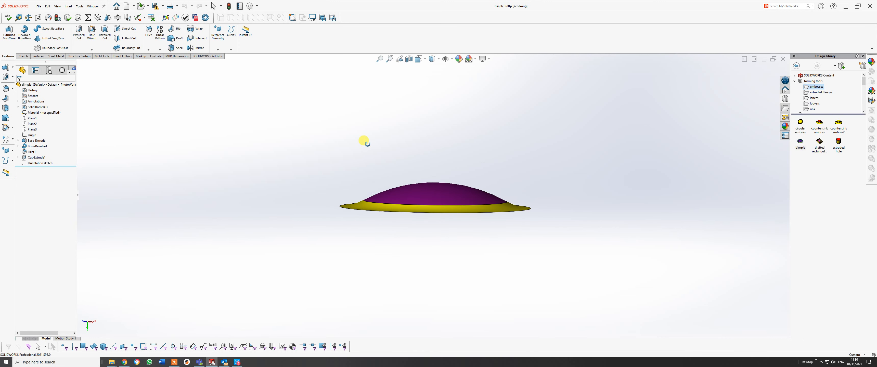
# Open the profile sketch under the dimple's revolve feature for editing and examine its arc and dimensions.
pyautogui.click(18, 146)
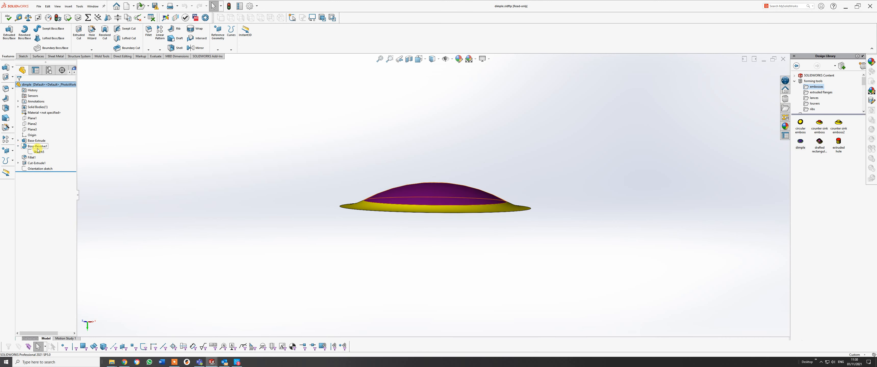
pyautogui.click(40, 152)
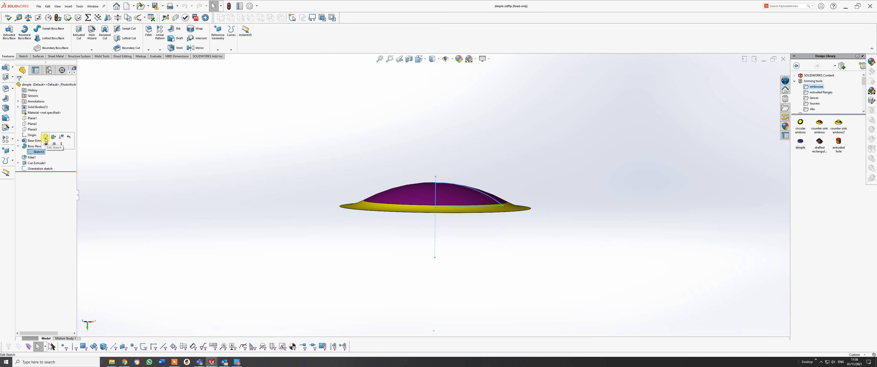
pyautogui.click(45, 138)
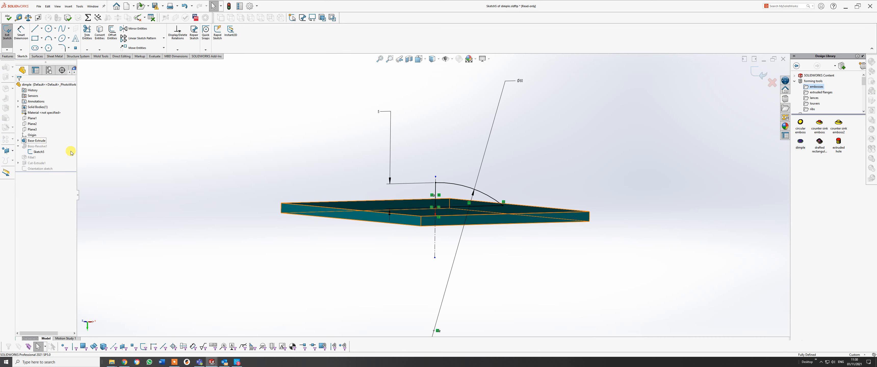
pyautogui.moveTo(274, 192)
pyautogui.mouseDown(button='middle')
pyautogui.moveTo(252, 221)
pyautogui.moveTo(249, 252)
pyautogui.moveTo(246, 188)
pyautogui.moveTo(282, 183)
pyautogui.mouseUp(button='middle')
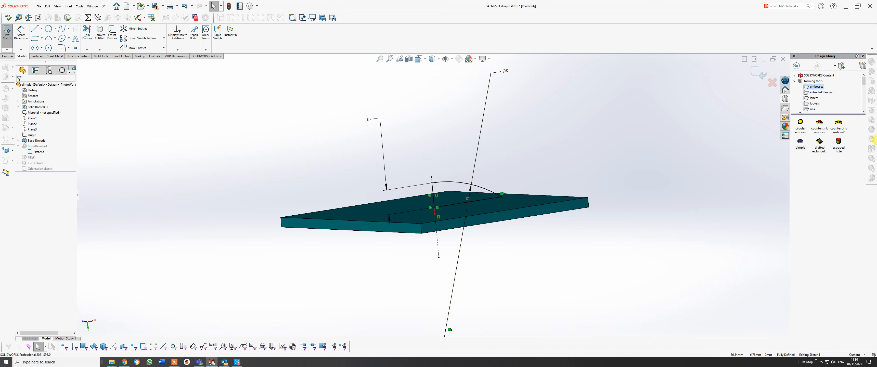
pyautogui.moveTo(540, 182); pyautogui.dragTo(538, 205, button='middle')
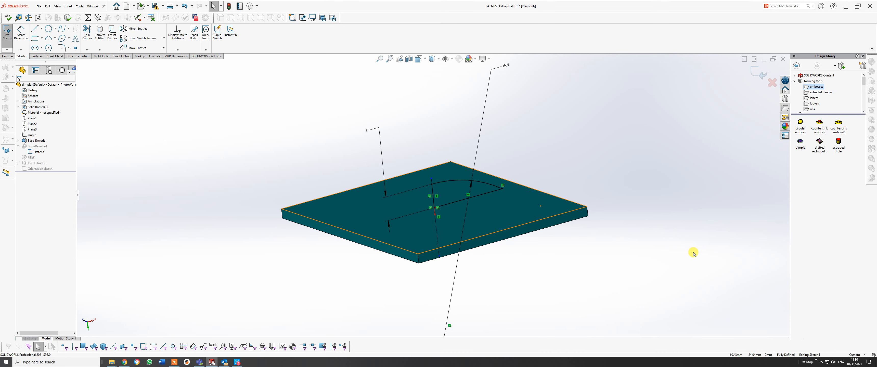